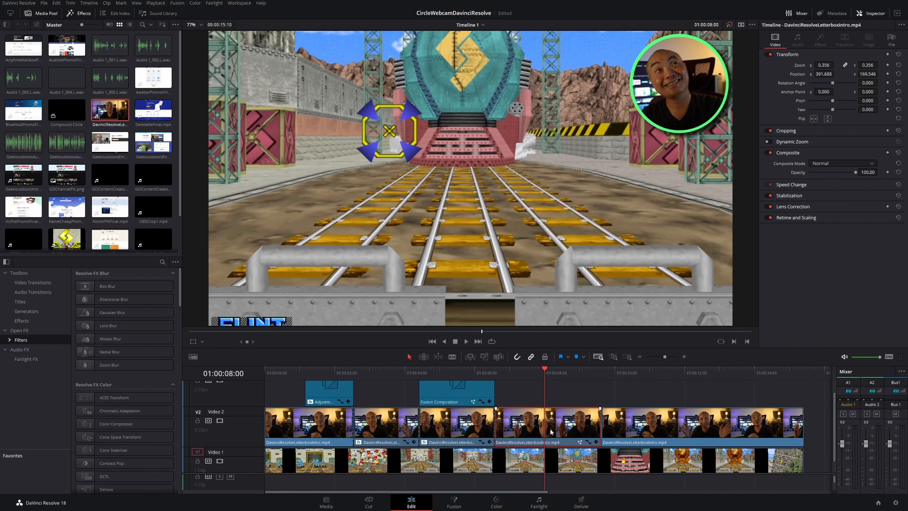
Review the finished circle webcam examples on the timeline, including the Fusion node setup and the Color page circle window
click(453, 503)
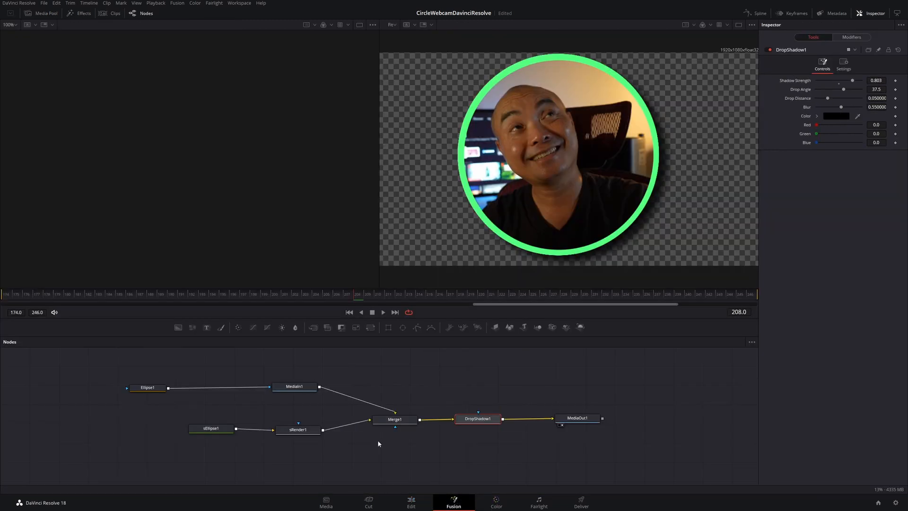
click(411, 503)
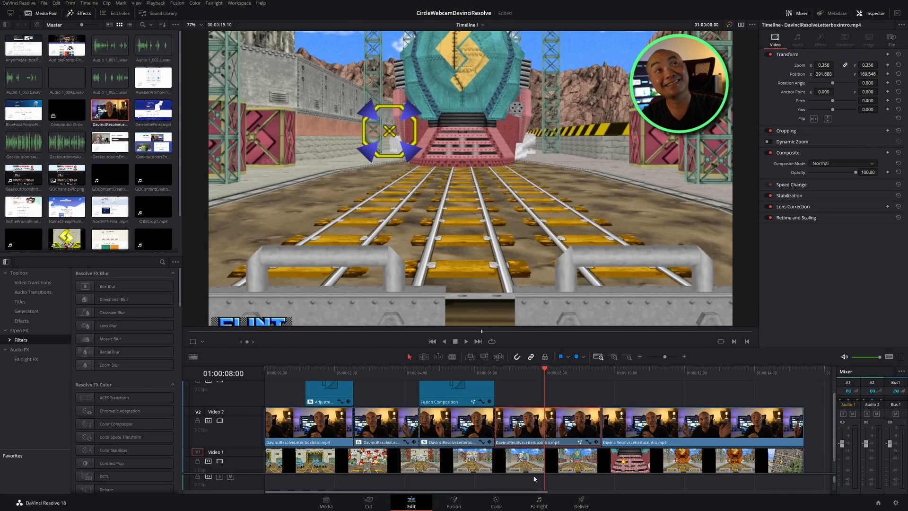
click(673, 386)
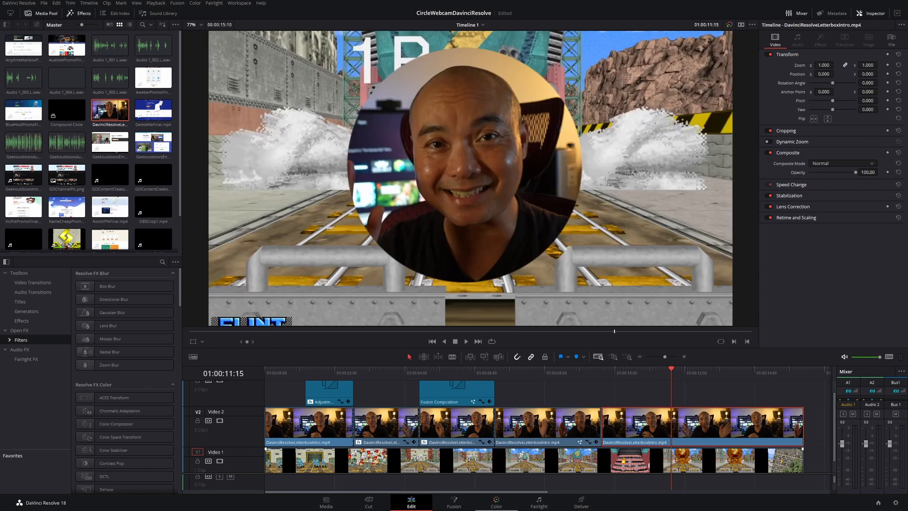
click(496, 502)
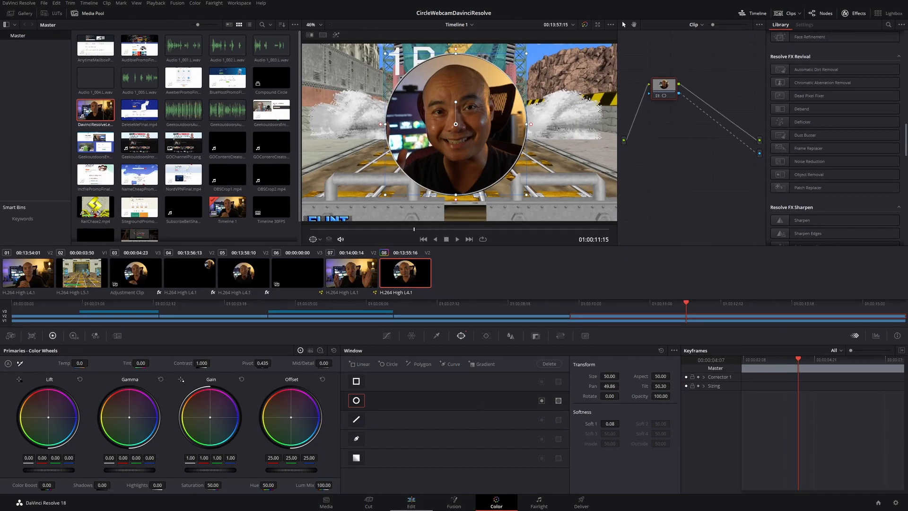
click(420, 506)
click(287, 371)
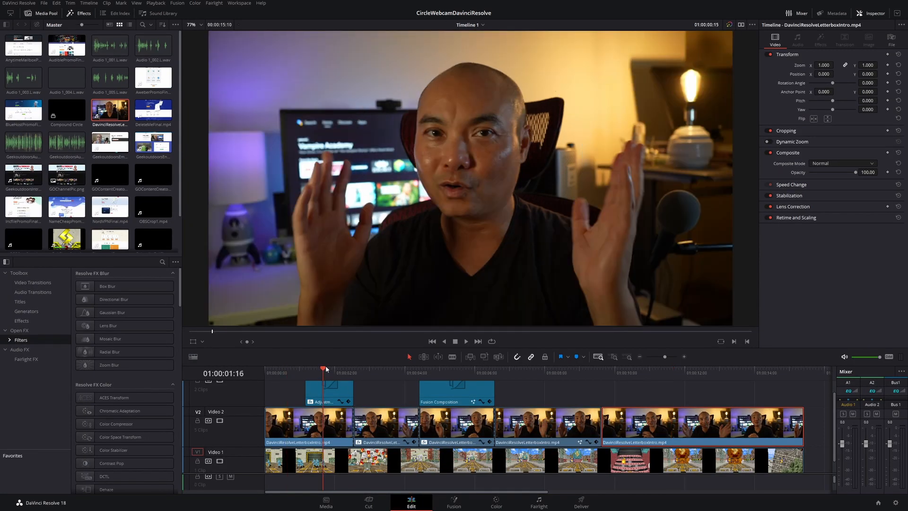
click(324, 369)
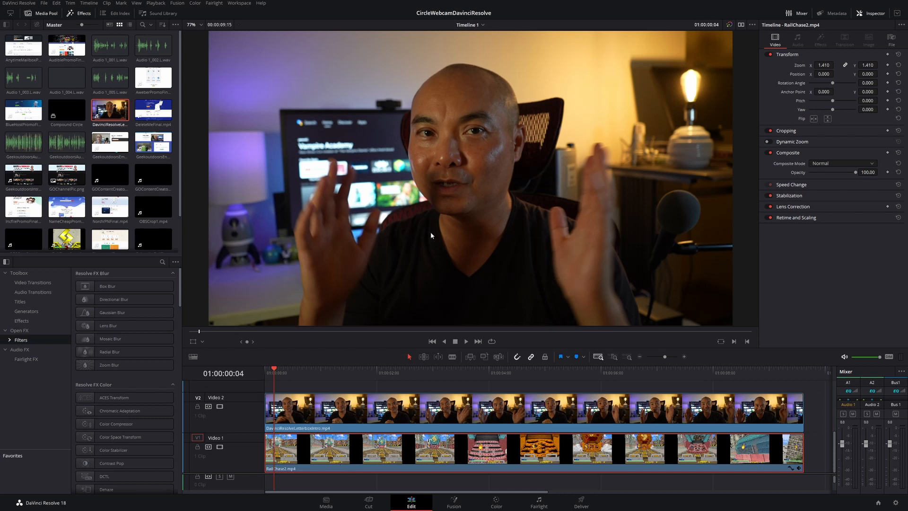
Search the effects for "tran" and apply the Resolve FX Transform filter to the webcam clip on Video 2
click(337, 425)
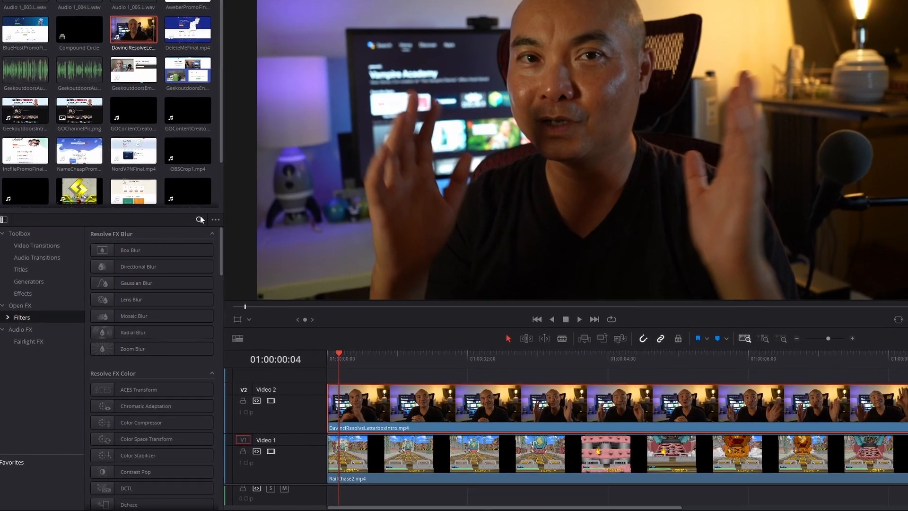
click(200, 217)
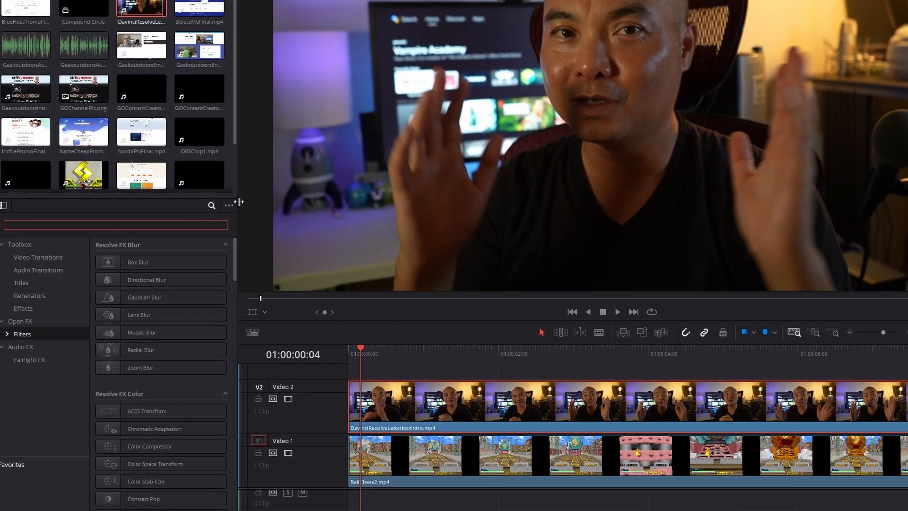
text(tran)
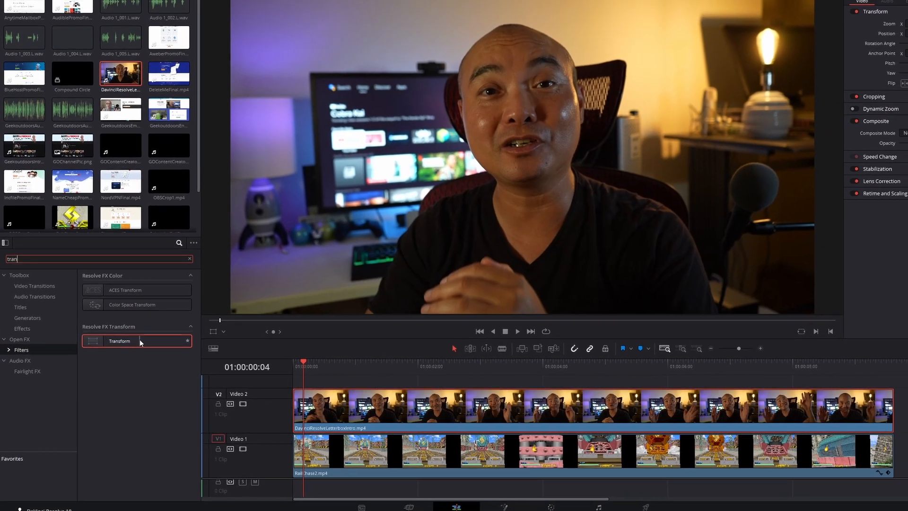
drag(146, 334, 414, 427)
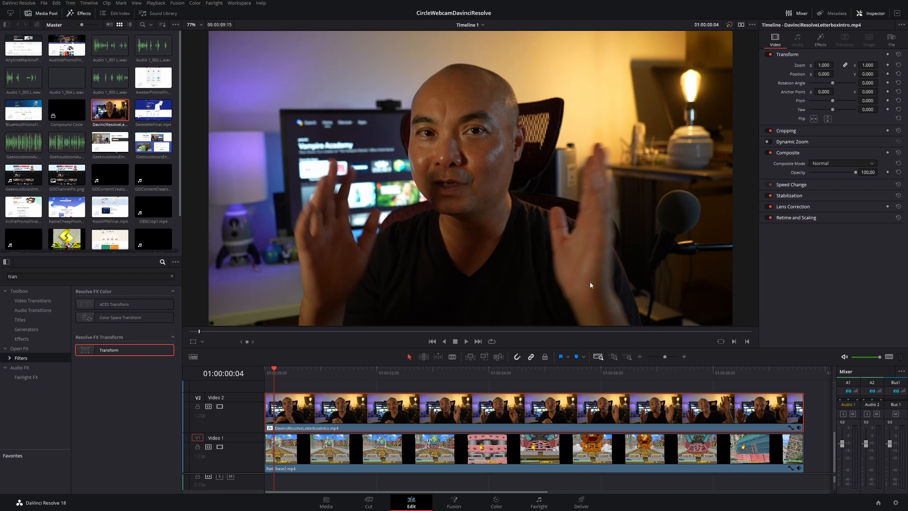
Crop the webcam clip to a circle with the Transform effect, using edge rounding 1.000 and edge softness 0.023
click(874, 15)
click(874, 15)
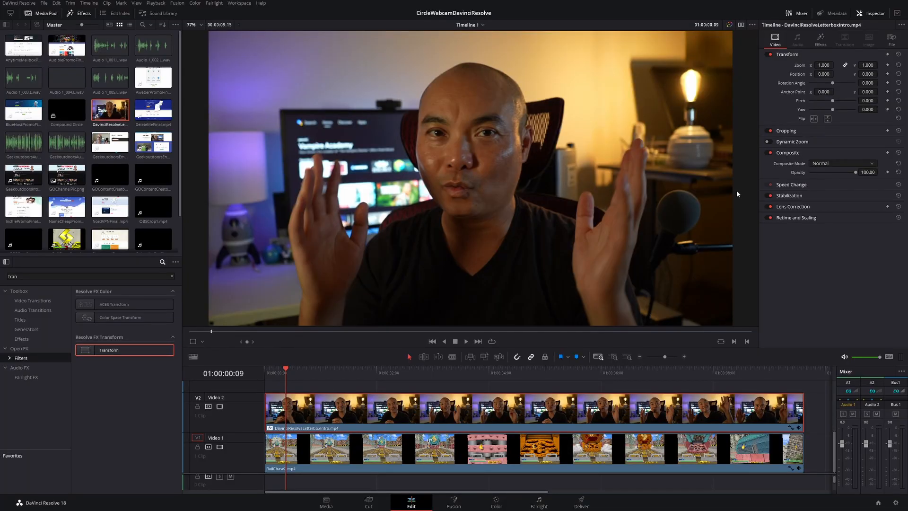
click(820, 40)
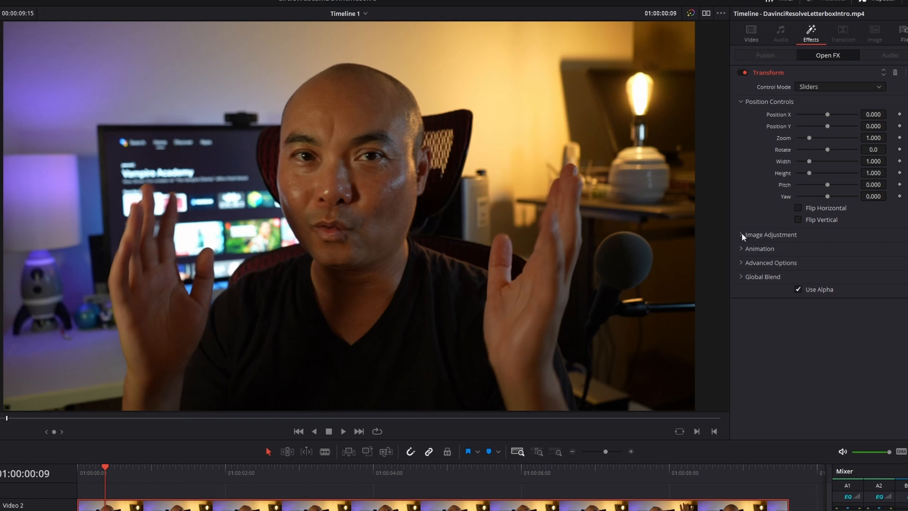
click(741, 234)
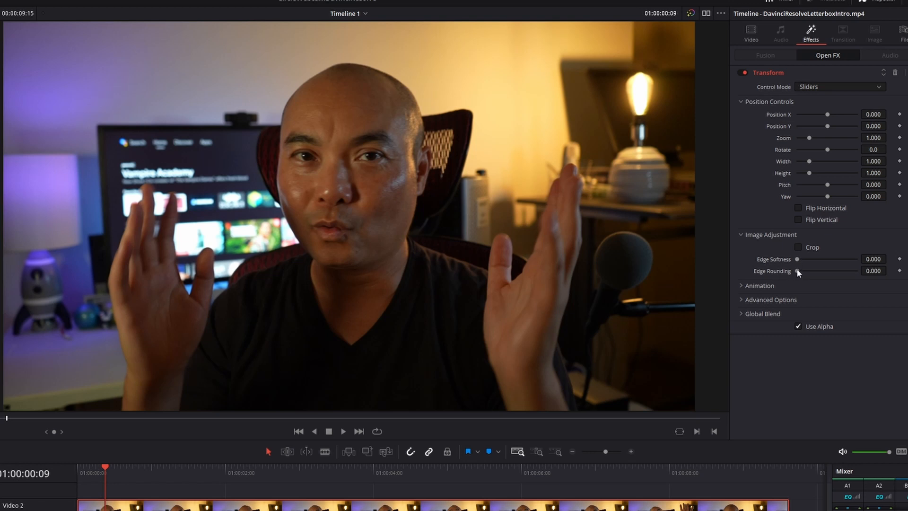
drag(801, 271, 858, 270)
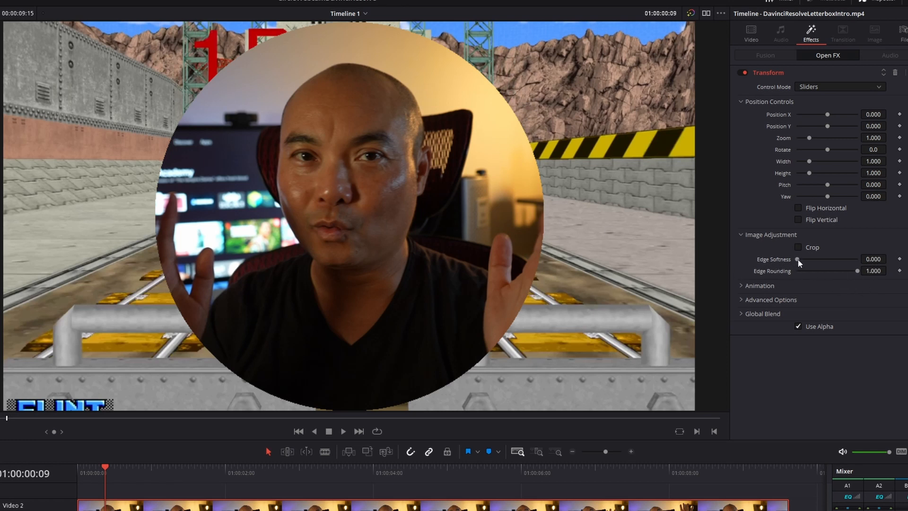
drag(798, 260, 798, 260)
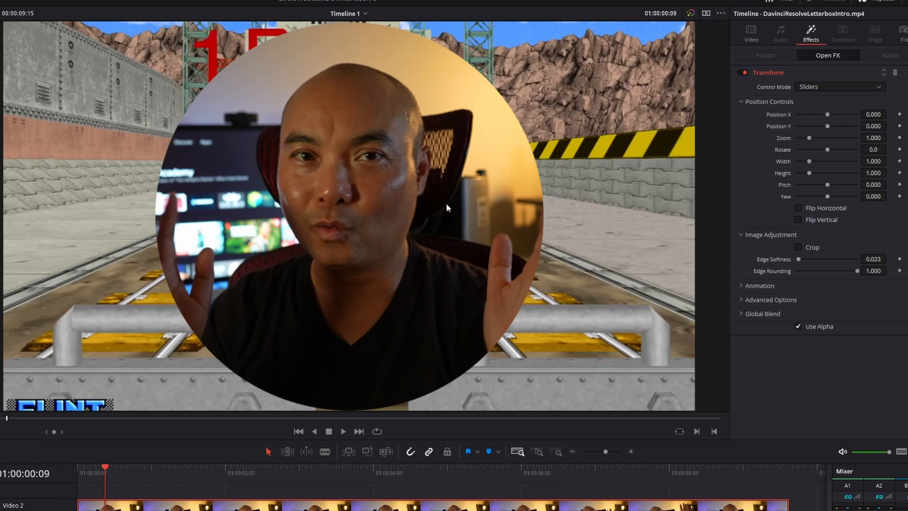
Reframe the webcam clip with zoom 1.050 and position X 3.000, and set the Transform effect to position X 0.384, Y 0.322 and zoom 0.308
click(759, 35)
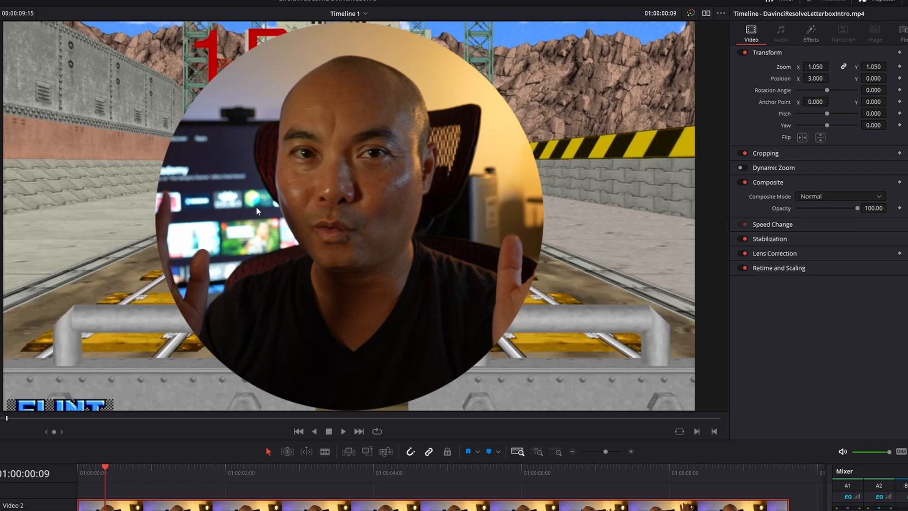
click(819, 31)
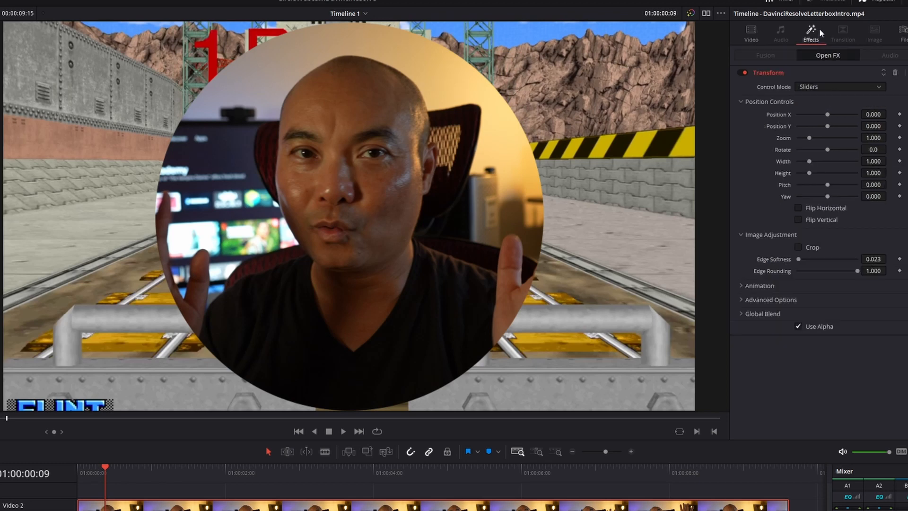
drag(808, 139, 846, 114)
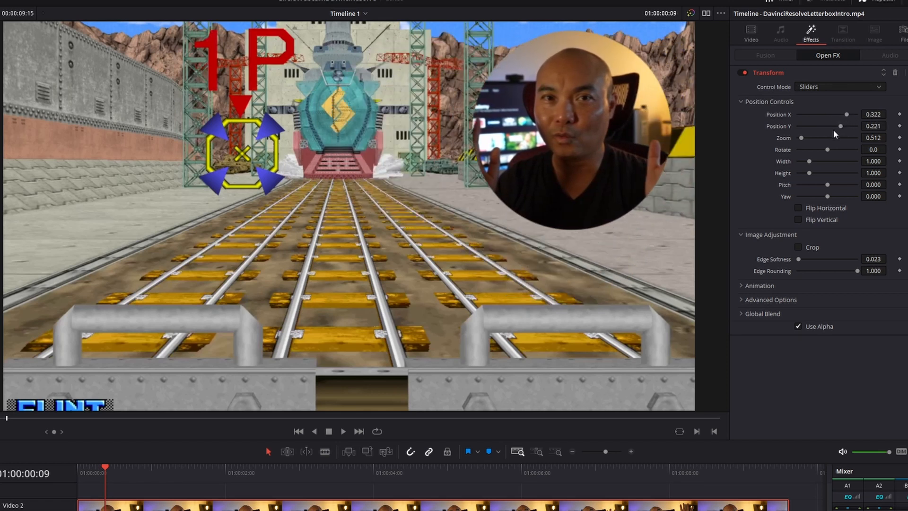
drag(798, 138, 797, 138)
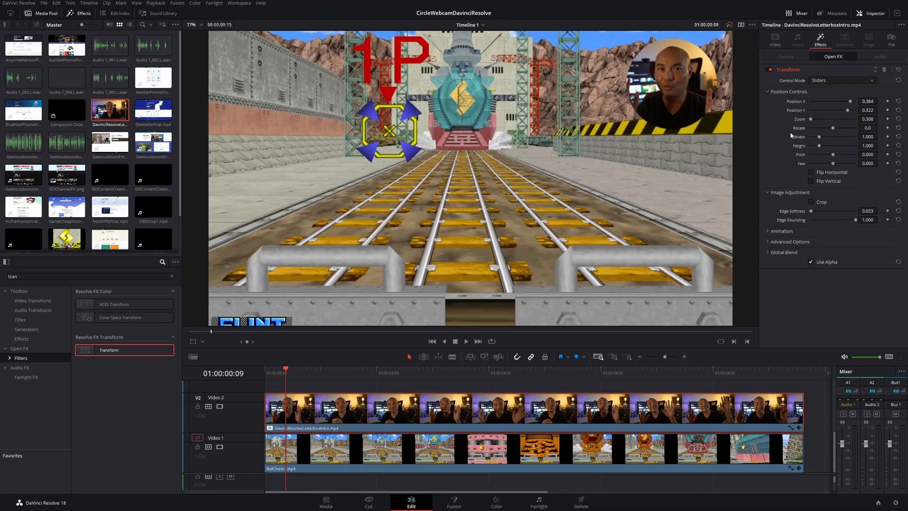
Search the effects for "drop" and apply the Drop Shadow filter to the webcam clip on Video 2
click(115, 278)
text(drop)
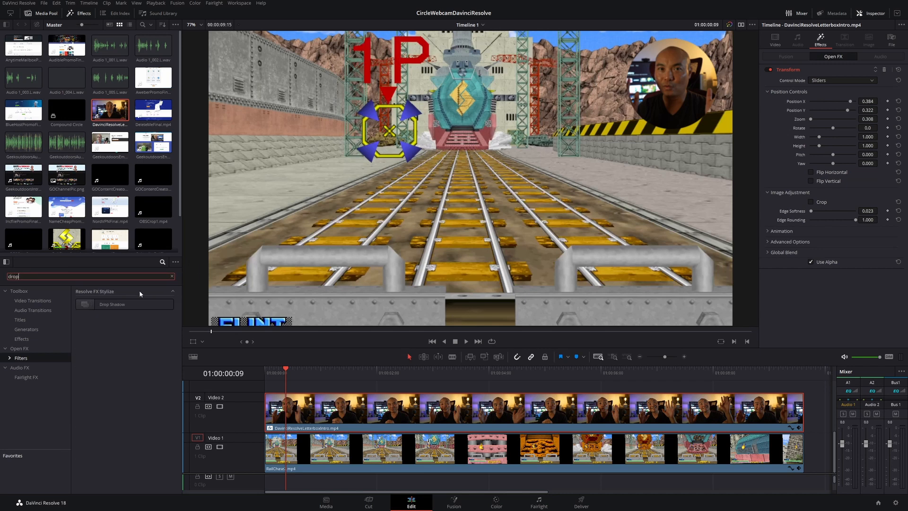
click(118, 307)
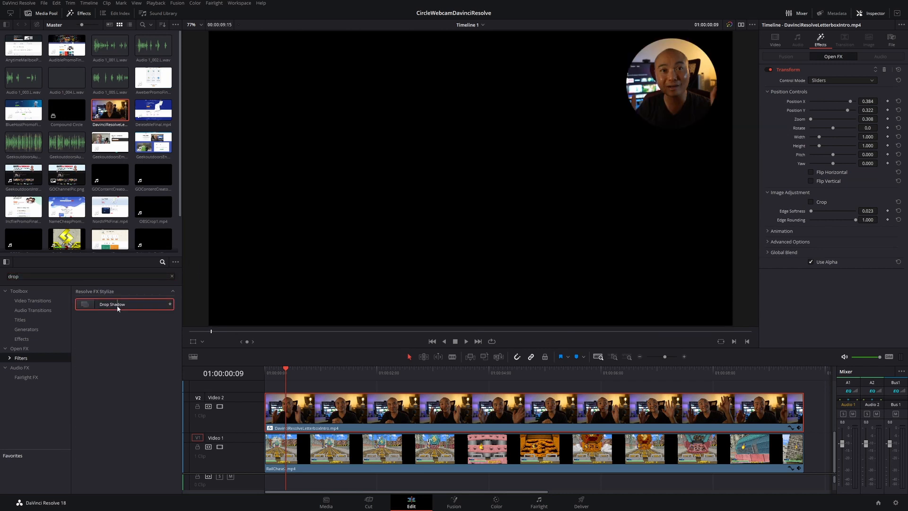
drag(118, 307, 397, 417)
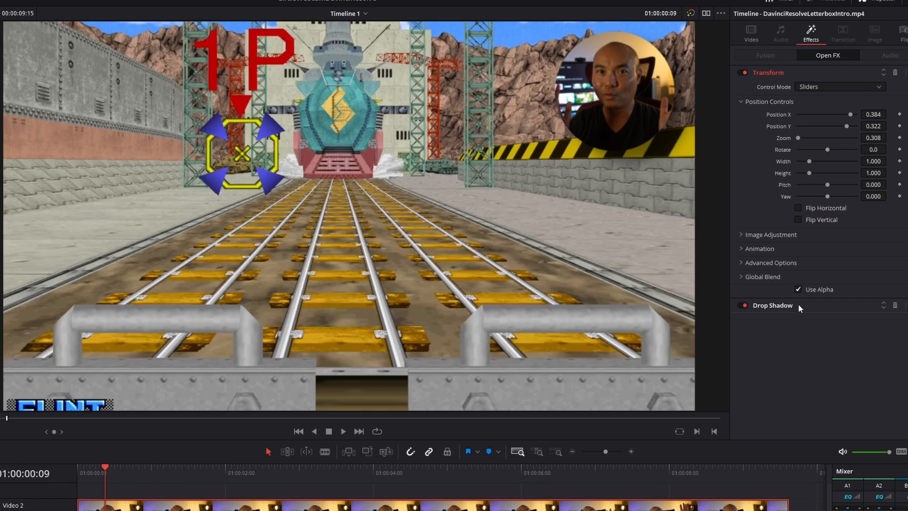
Set the webcam circle's drop shadow strength to 0.449 and its blur to 0.310
click(884, 305)
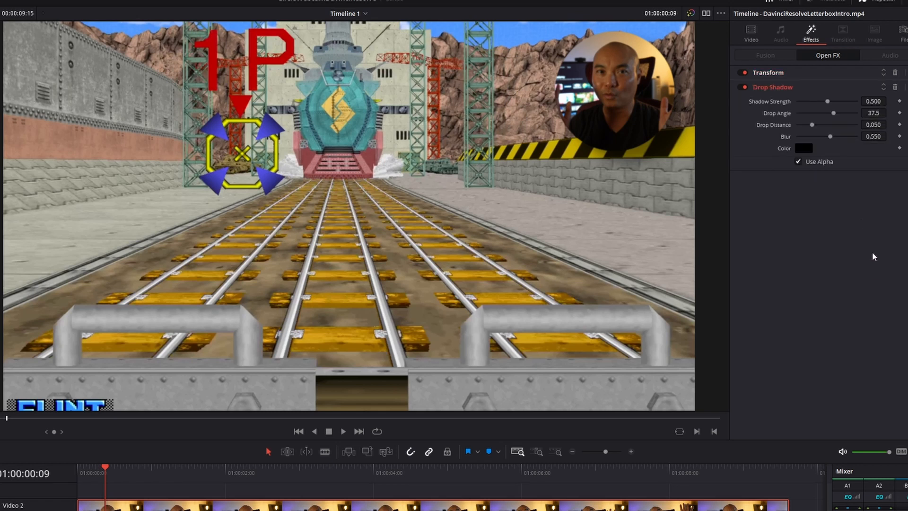
mouse_move(826, 100)
mouse_down()
mouse_move(845, 101)
mouse_move(823, 101)
mouse_up()
drag(830, 137, 815, 136)
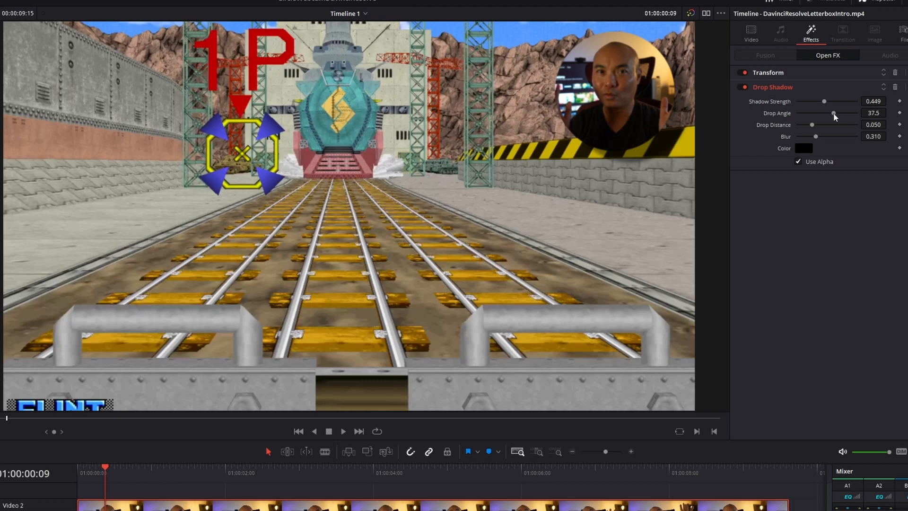
Play back and scrub through the timeline to check the circular webcam's drop shadow over the gameplay footage
key(space)
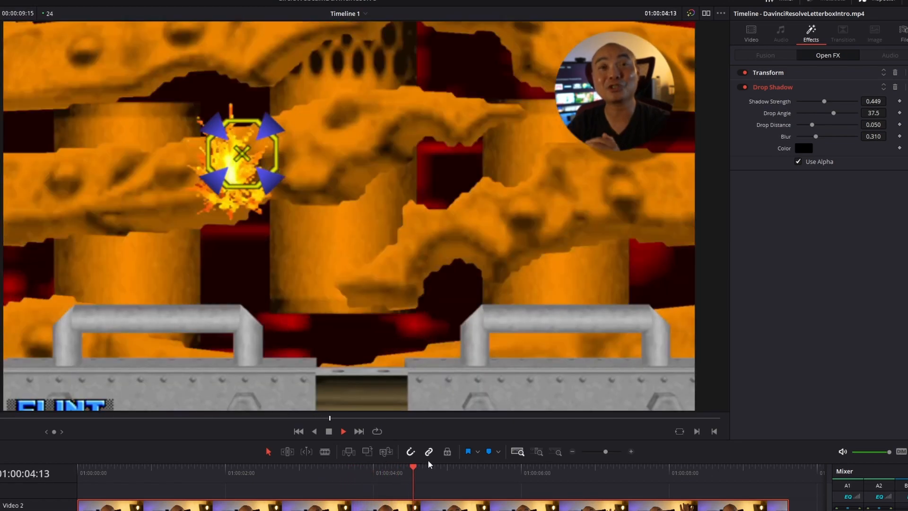
key(space)
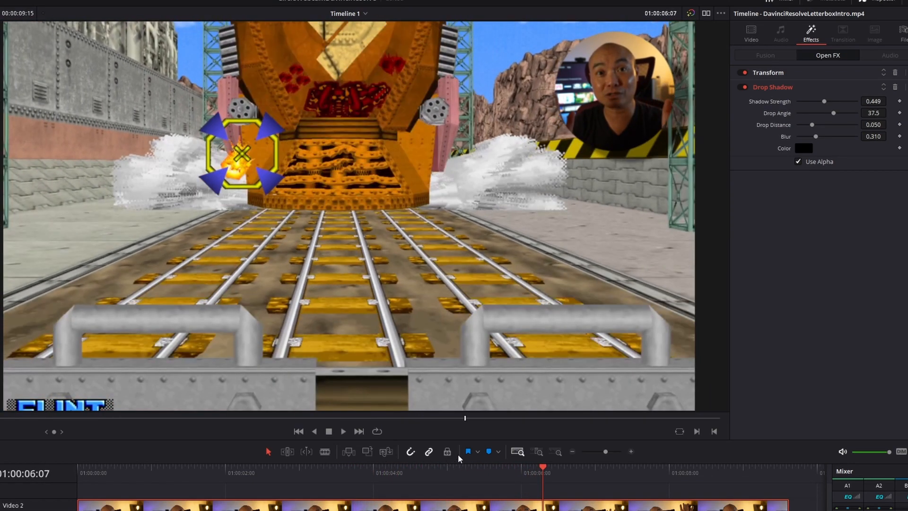
click(565, 468)
click(595, 473)
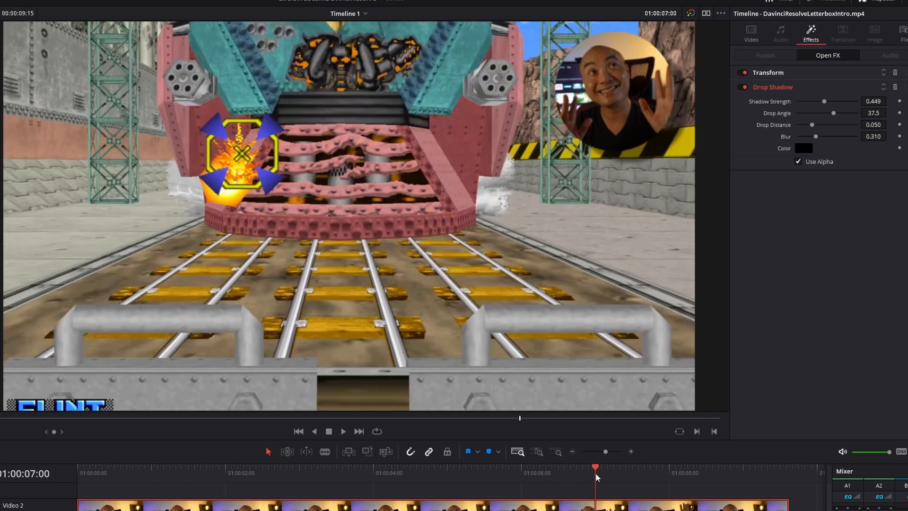
click(617, 474)
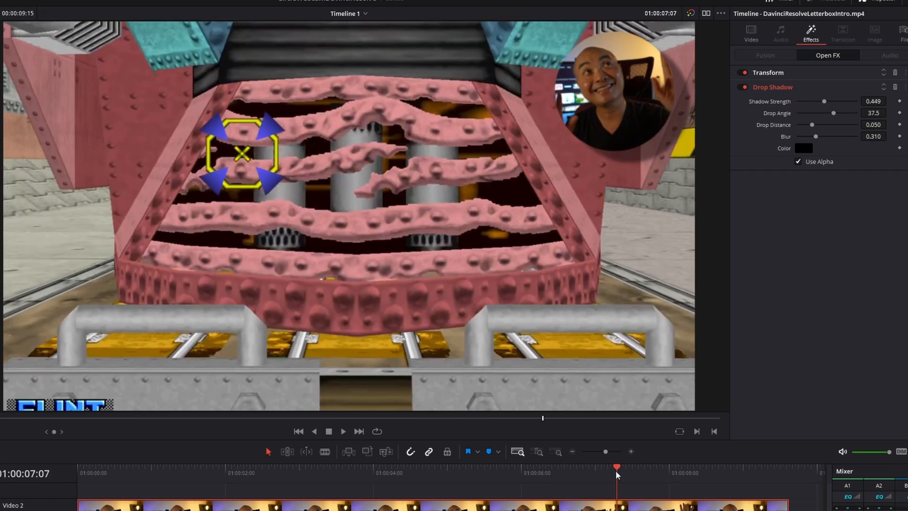
click(596, 475)
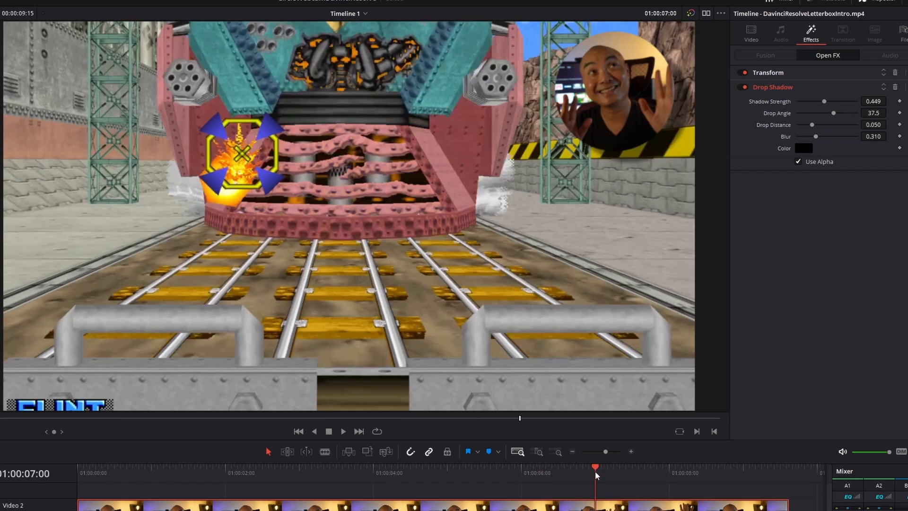
click(567, 472)
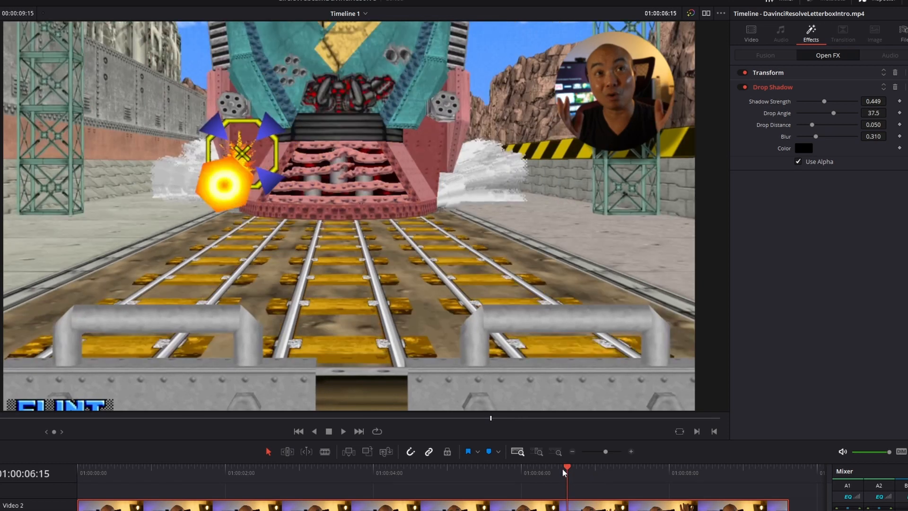
click(547, 472)
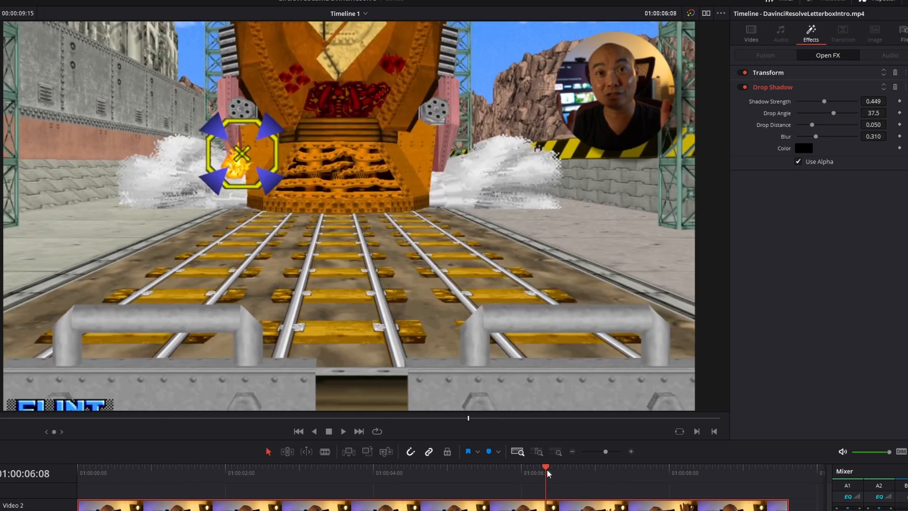